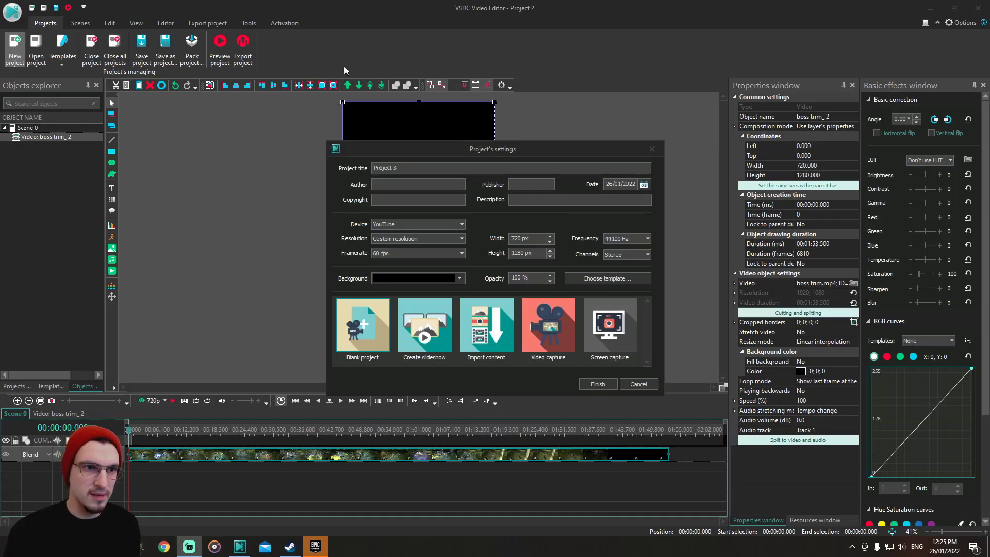
# Dismiss the new-project settings without creating anything, returning to Project 2's boss trim_2 clip.
pyautogui.click(653, 149)
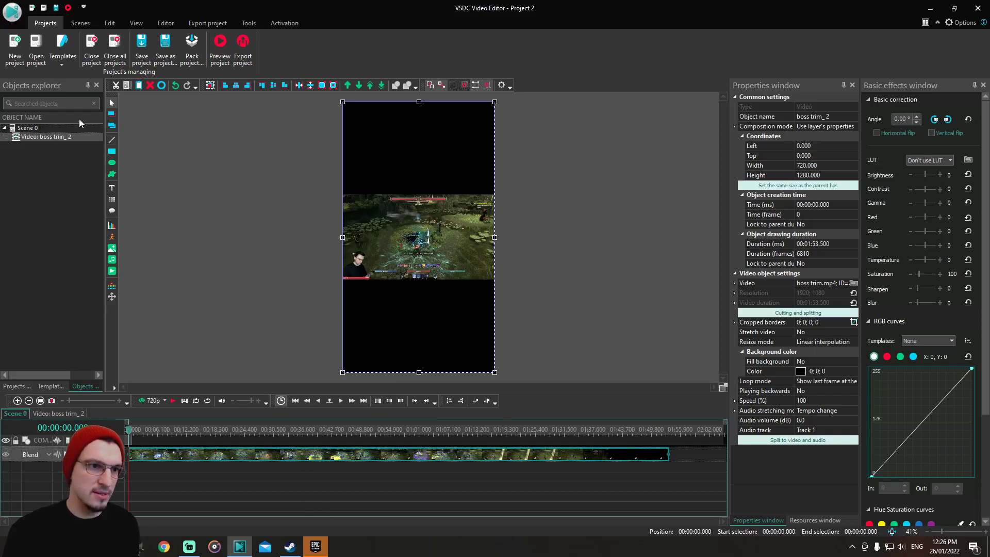
# Create Project 4 for YouTube from the 720p preset, customised to 720×1280 at 60 fps.
pyautogui.click(15, 49)
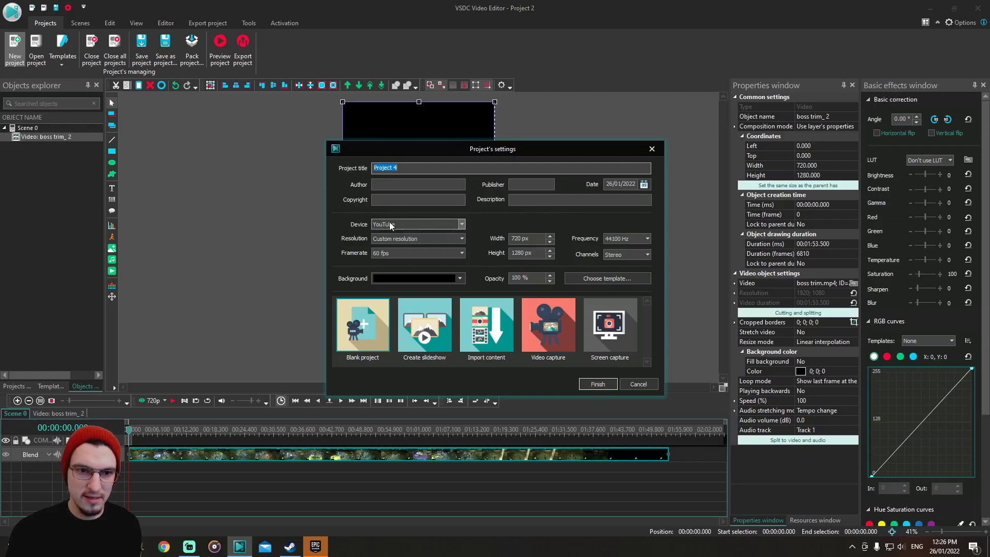
pyautogui.click(463, 225)
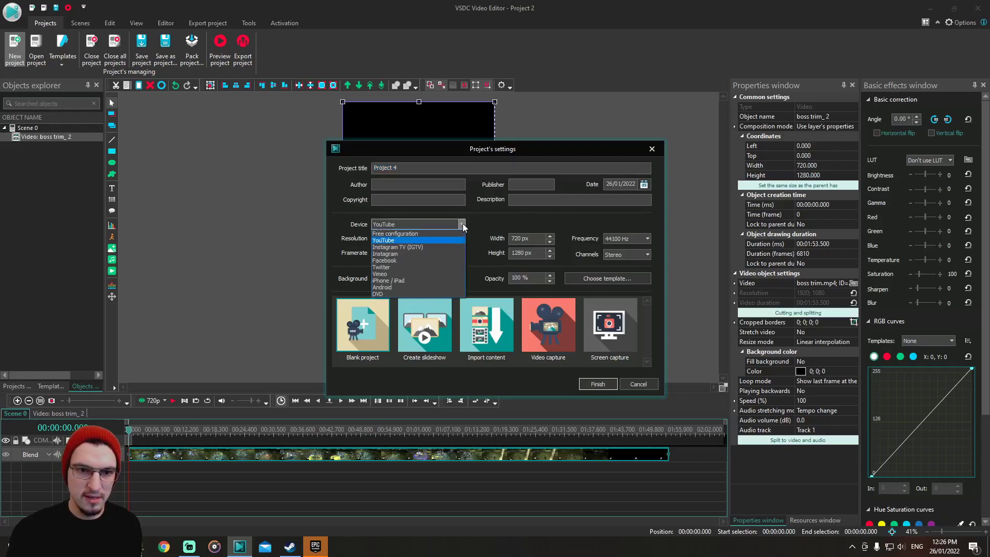
pyautogui.click(390, 240)
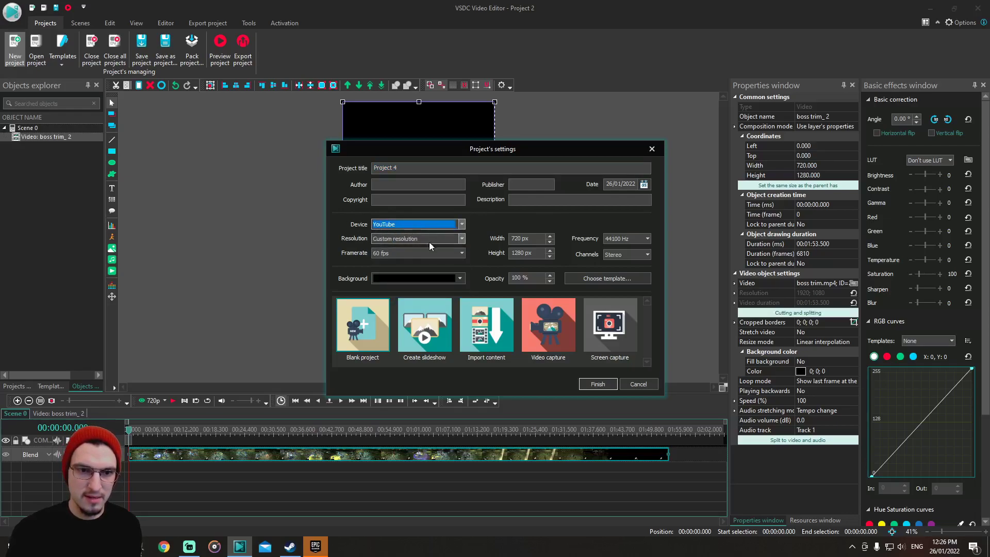
pyautogui.click(460, 237)
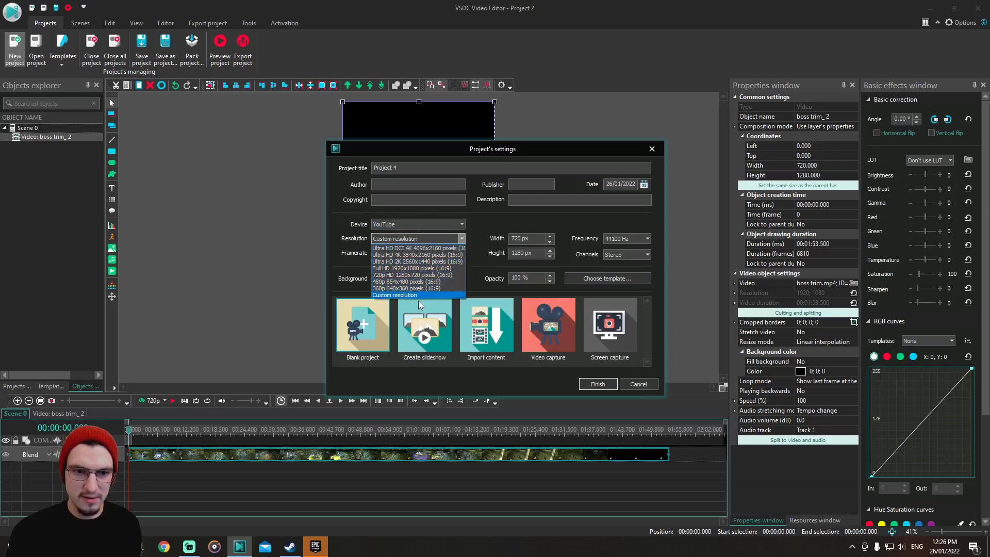
pyautogui.click(412, 275)
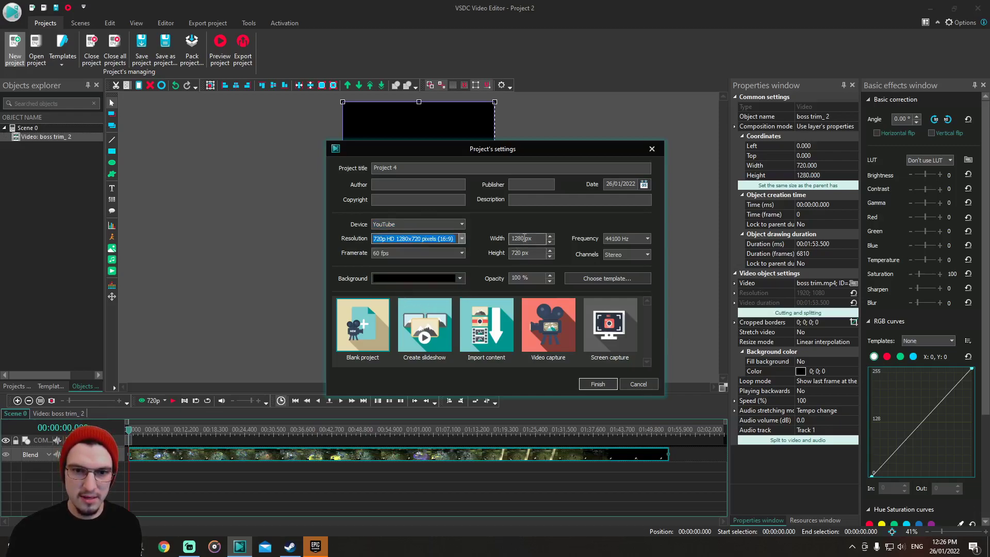
pyautogui.click(525, 238)
pyautogui.press('BackSpace')
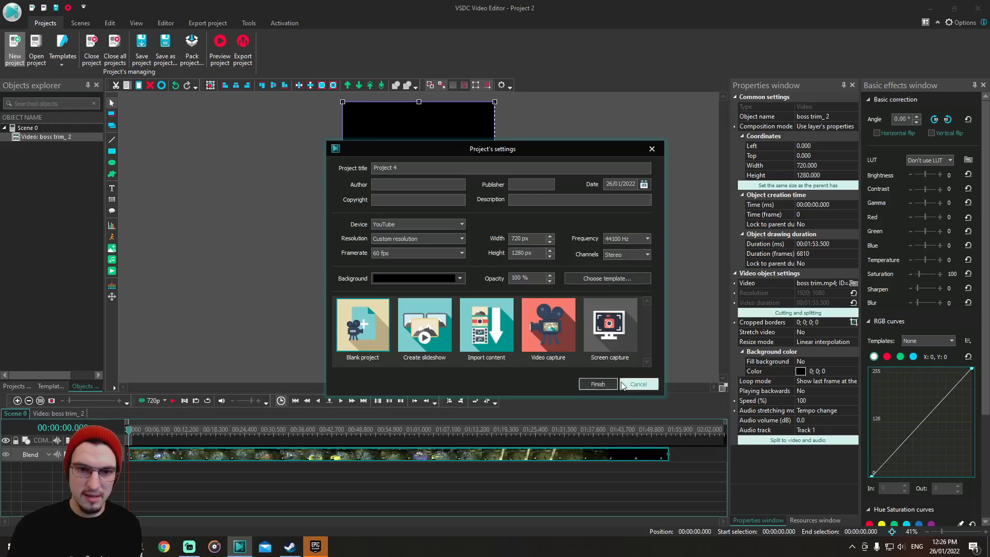
pyautogui.click(603, 384)
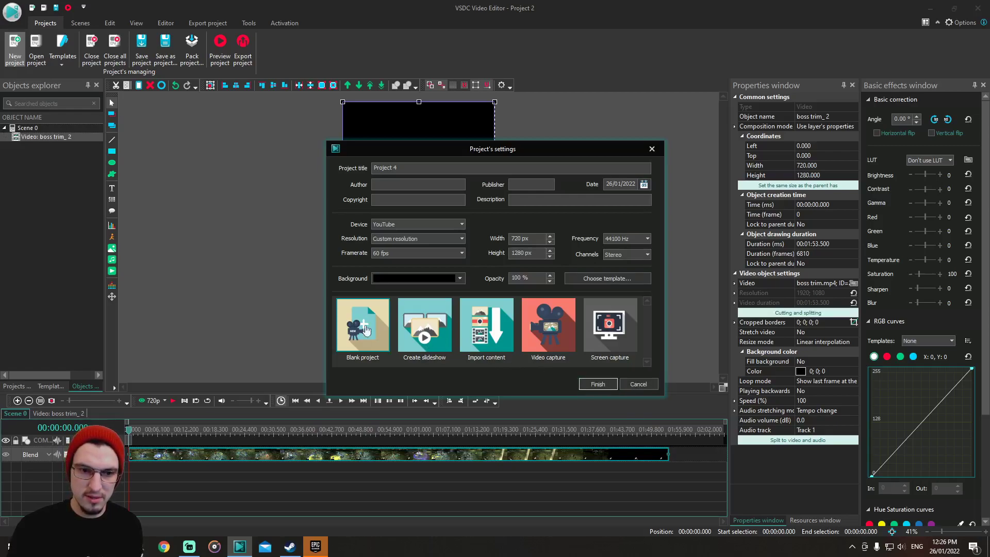
pyautogui.click(602, 384)
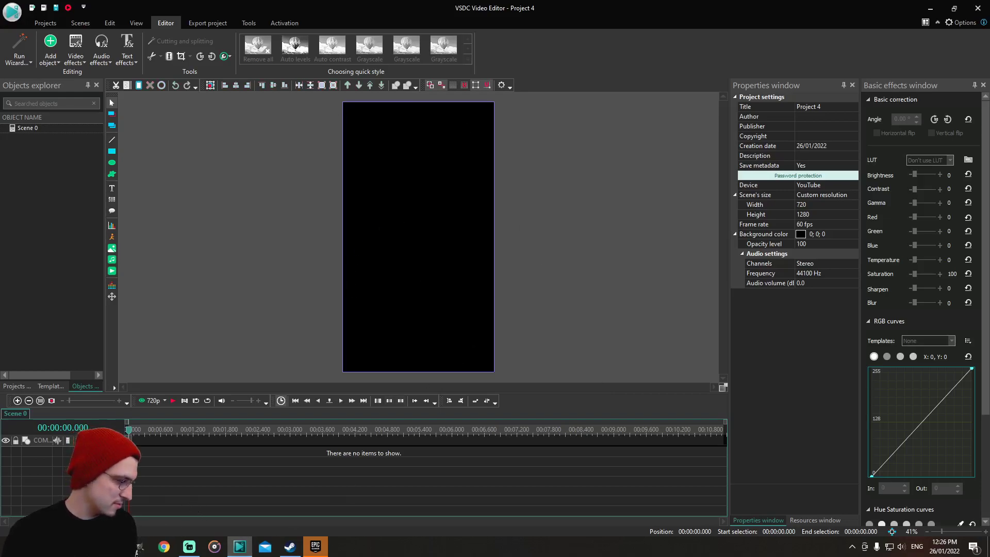
# Bring the boss trim video from File Explorer onto Project 4's timeline.
pyautogui.click(138, 549)
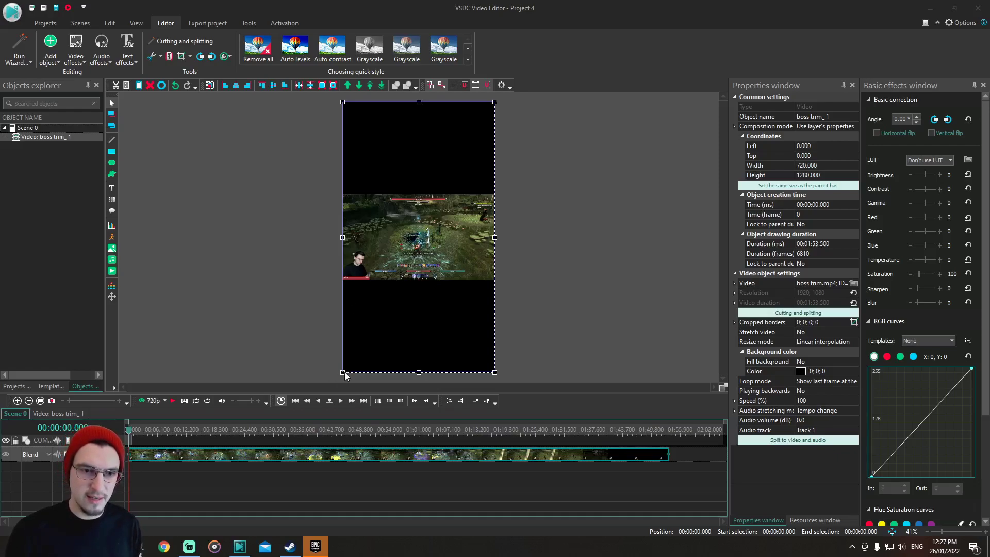
# Scale the boss trim clip to 2281×1302 and shift it to -756 to centre the fight.
pyautogui.moveTo(341, 372); pyautogui.dragTo(125, 319)
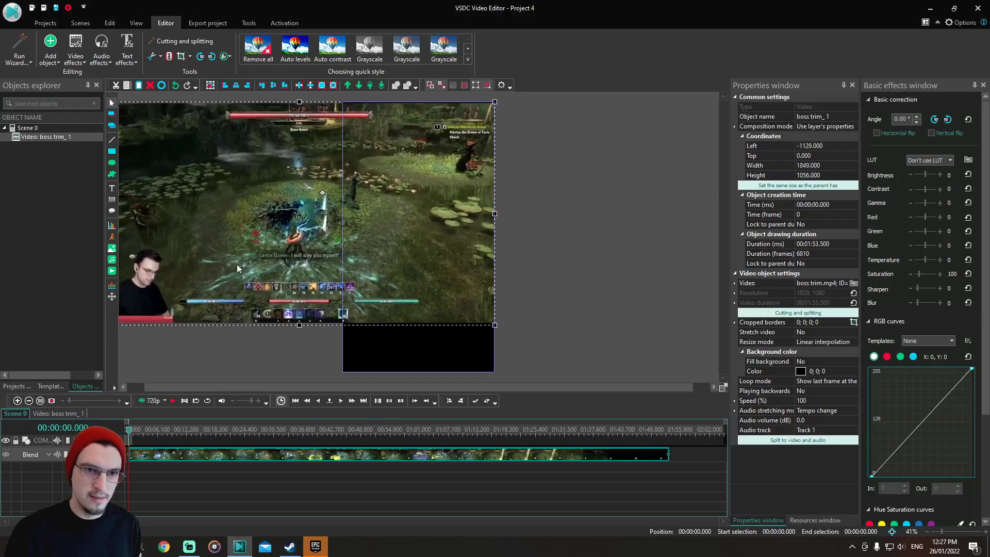
pyautogui.moveTo(251, 242); pyautogui.dragTo(359, 245)
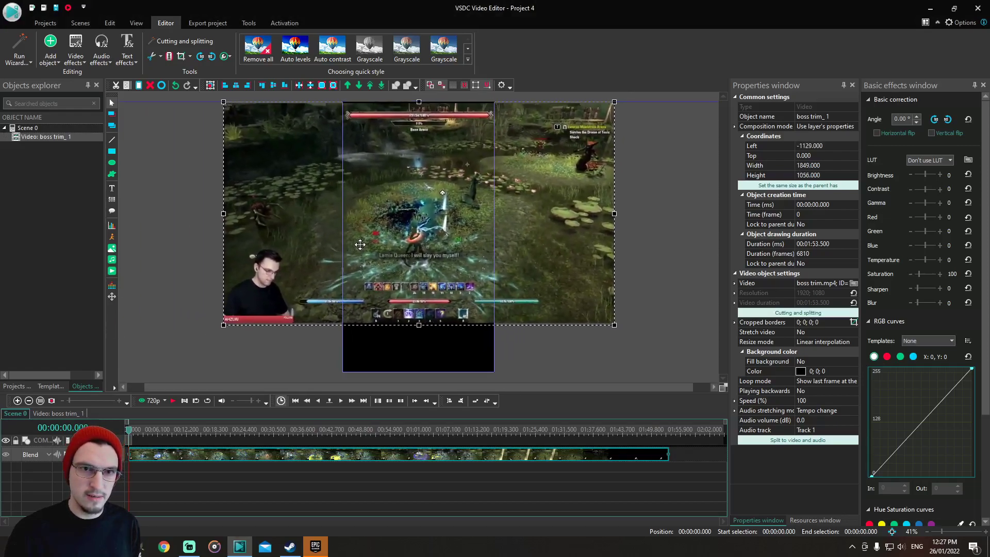
pyautogui.moveTo(223, 326); pyautogui.dragTo(217, 351)
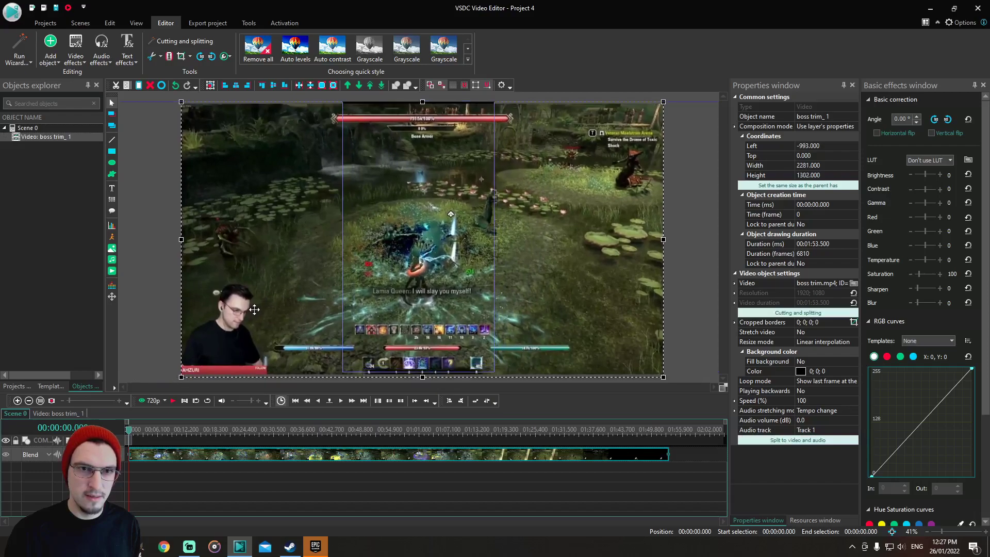
pyautogui.moveTo(254, 309); pyautogui.dragTo(255, 307)
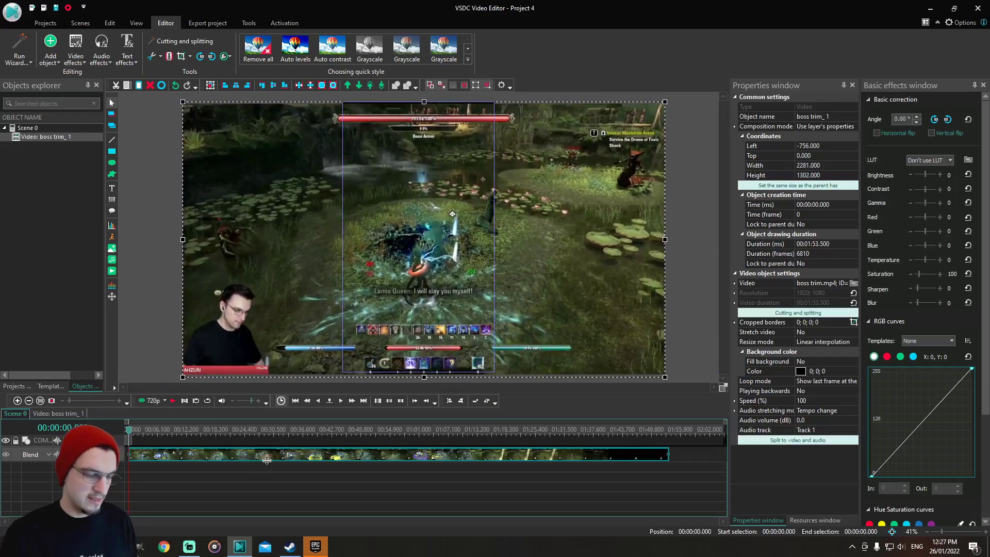
# Mute the preview audio and play the clip, pausing at 00:00:07.916.
pyautogui.press('space')
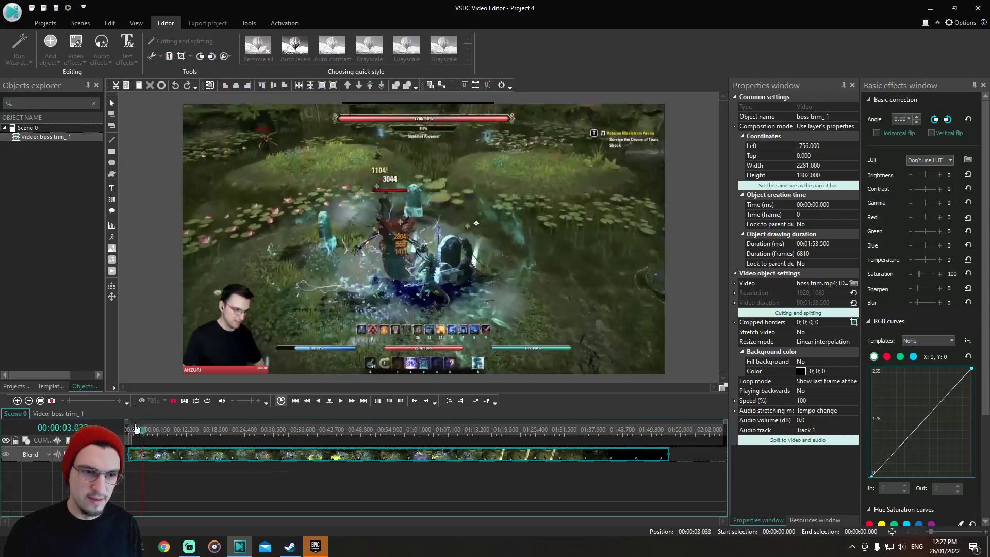
pyautogui.press('space')
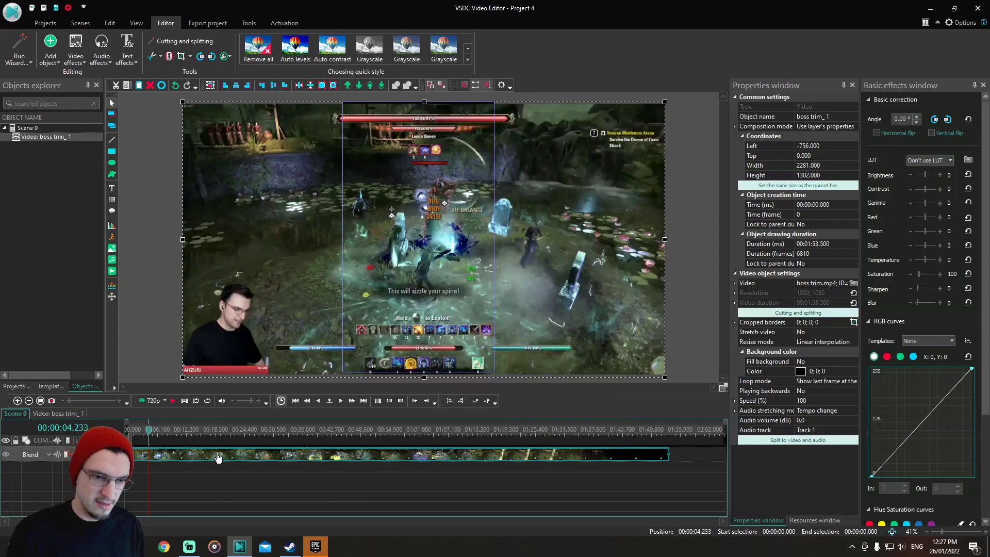
pyautogui.click(235, 400)
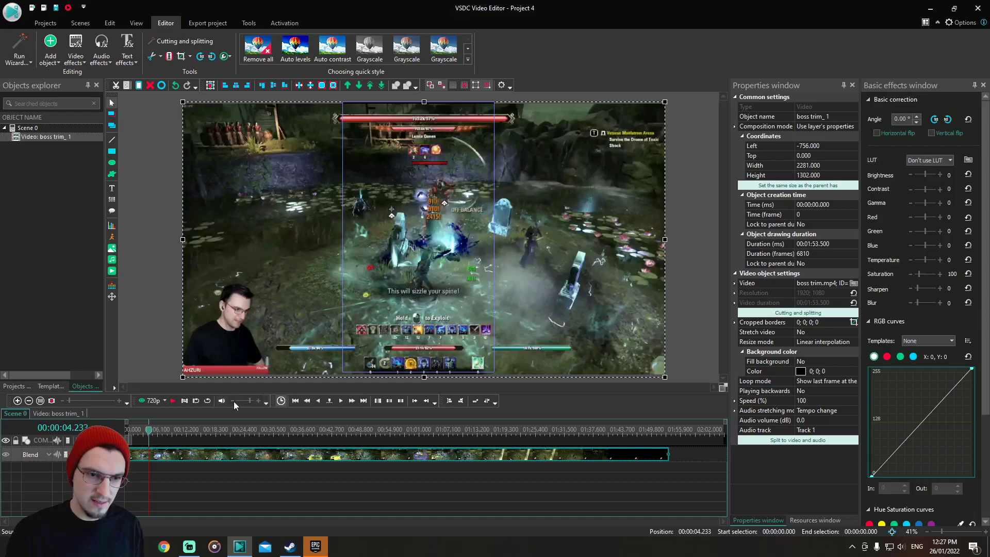
pyautogui.press('space')
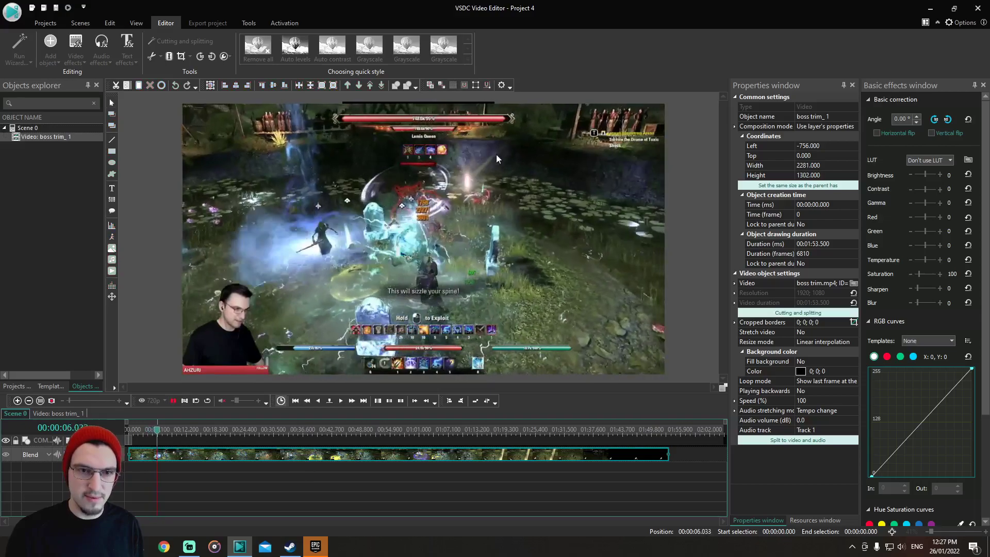
pyautogui.press('space')
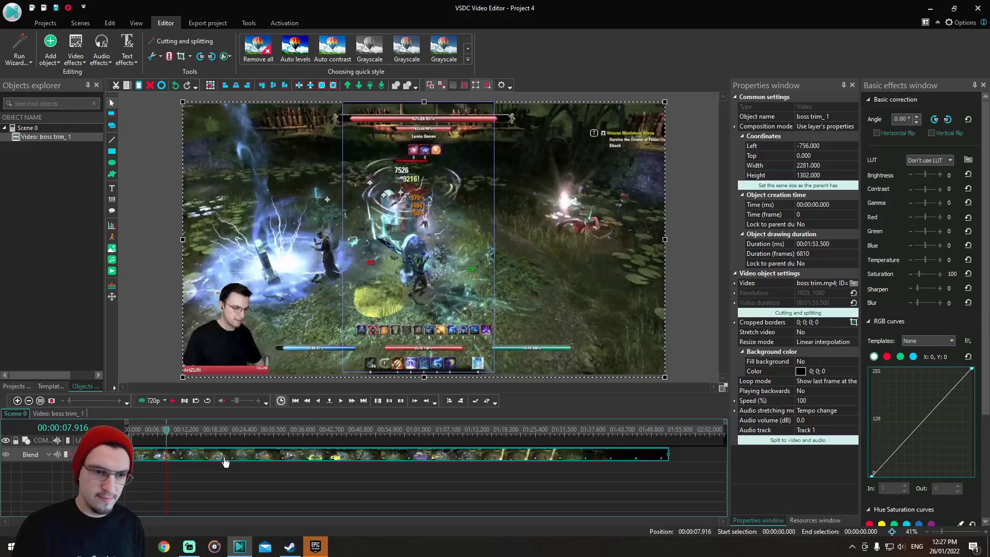
pyautogui.hotkey('ctrl', 'k')
pyautogui.click(137, 468)
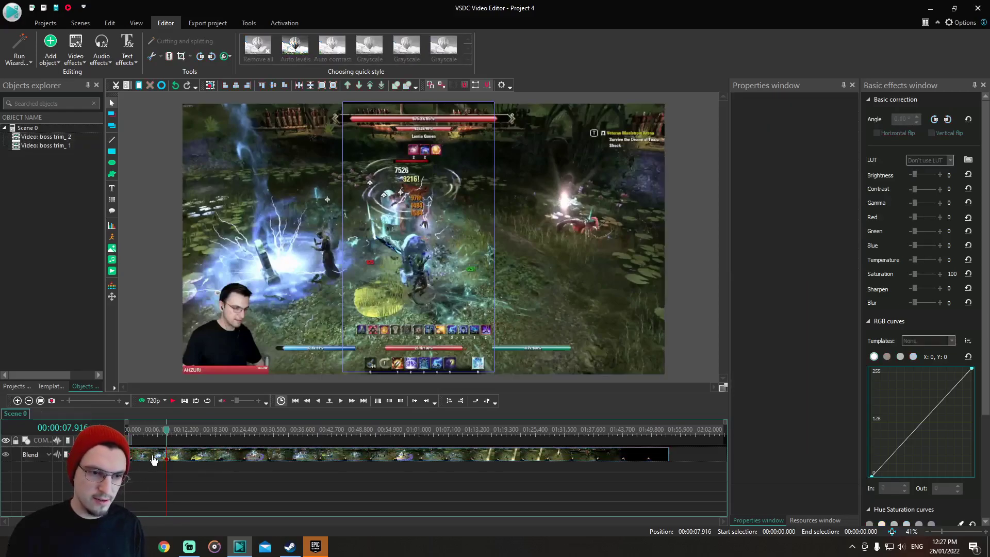
pyautogui.click(154, 458)
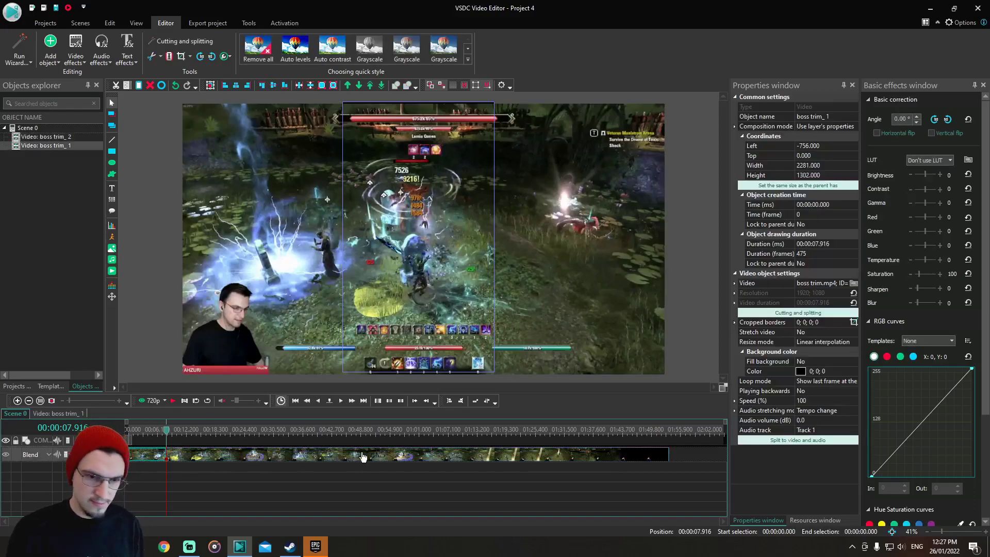
pyautogui.click(319, 454)
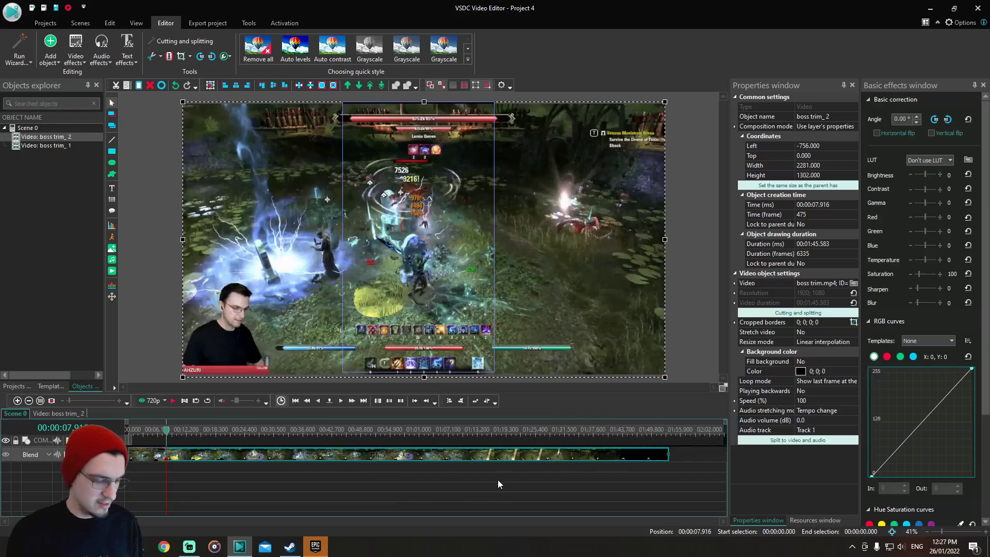
pyautogui.press('Delete')
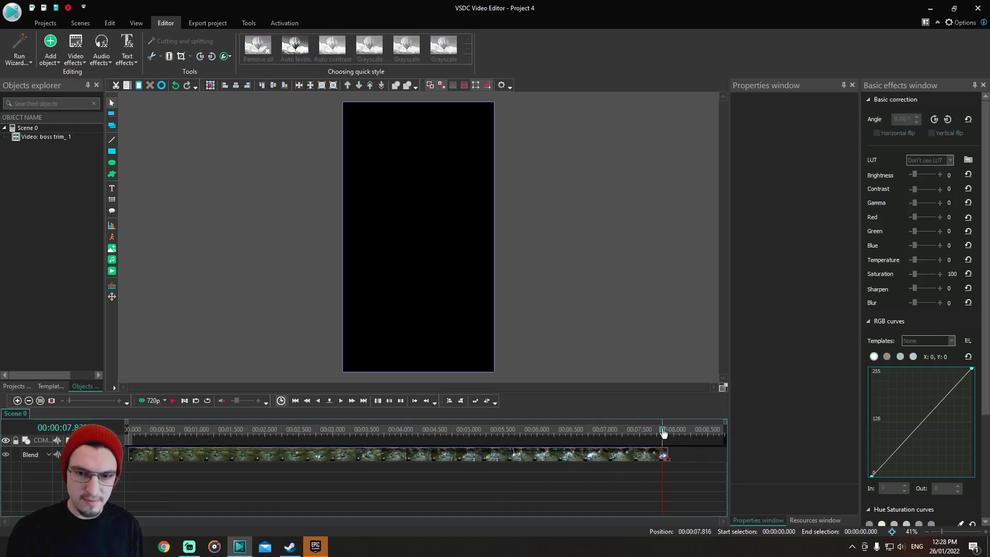
pyautogui.click(130, 430)
pyautogui.press('space')
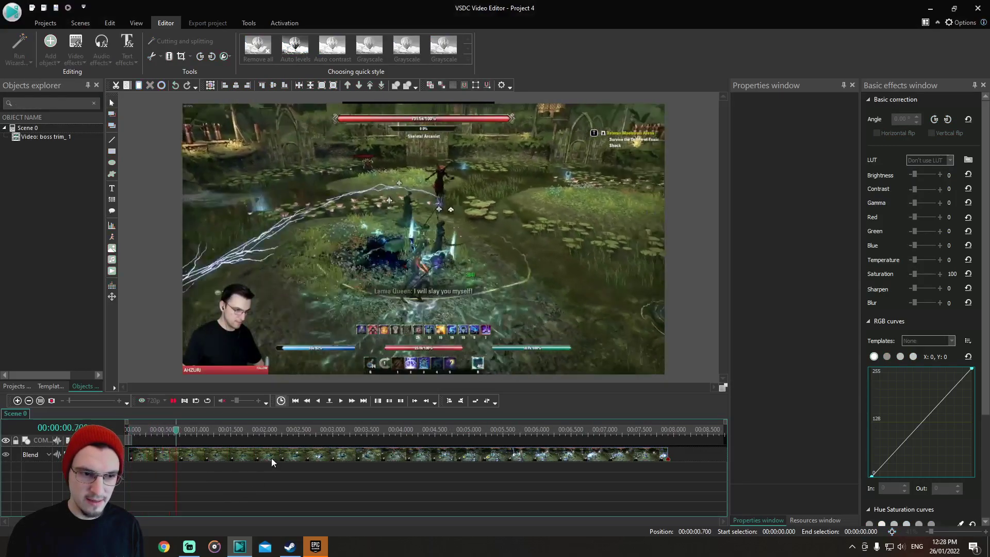
pyautogui.press('space')
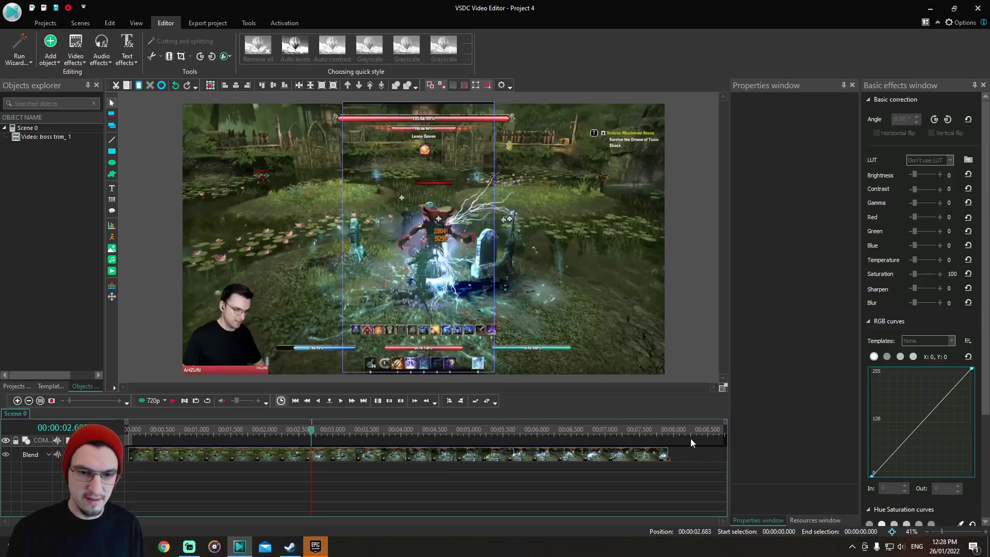
pyautogui.press('space')
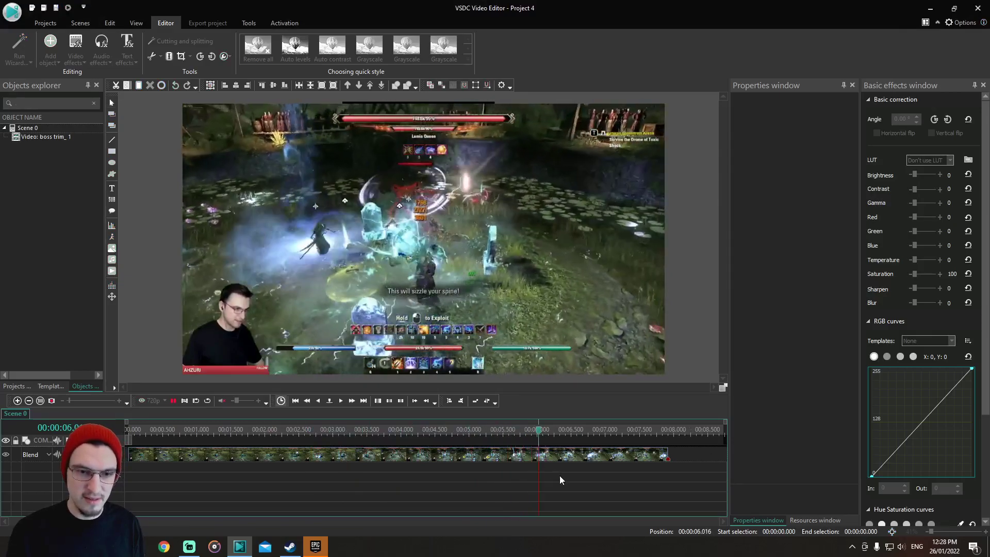
pyautogui.press('space')
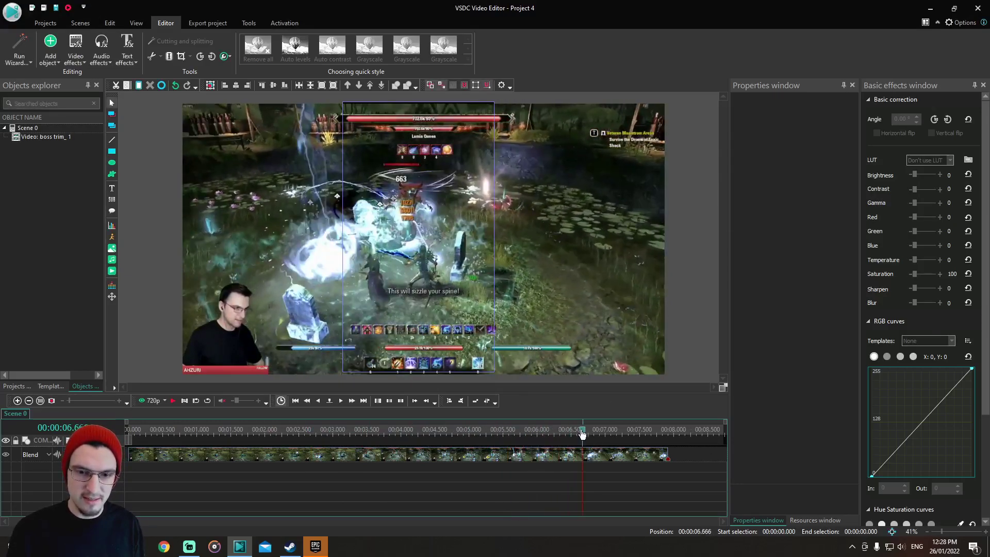
pyautogui.click(172, 401)
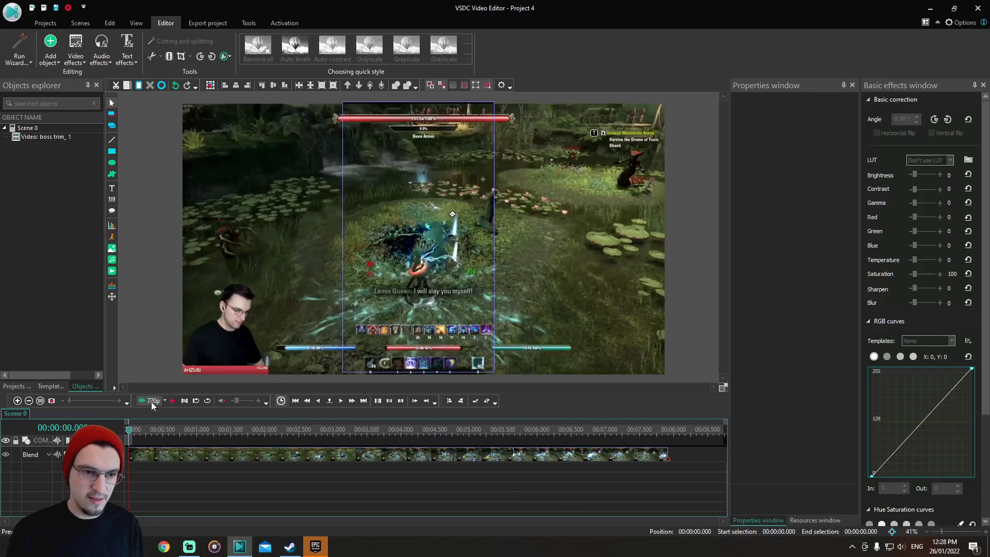
pyautogui.click(150, 401)
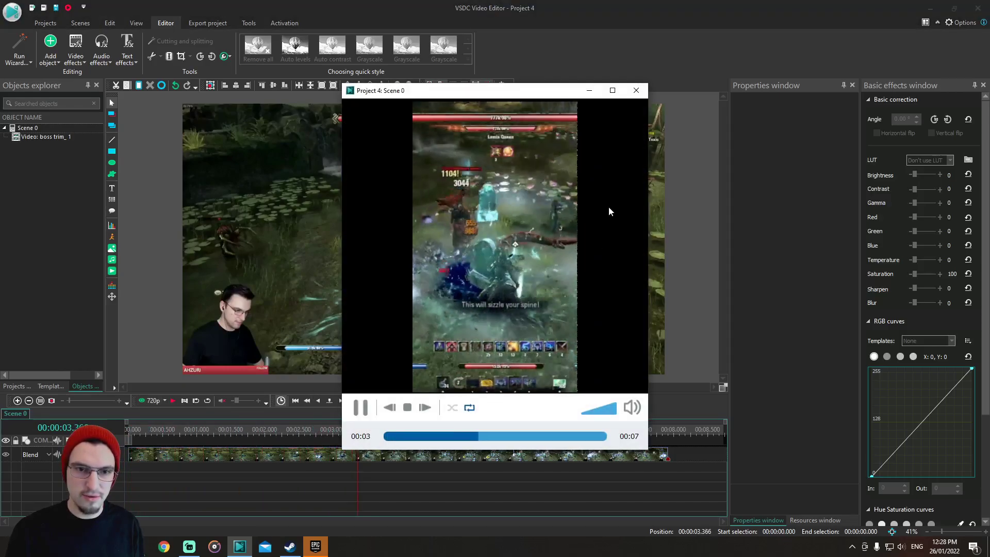
pyautogui.click(645, 89)
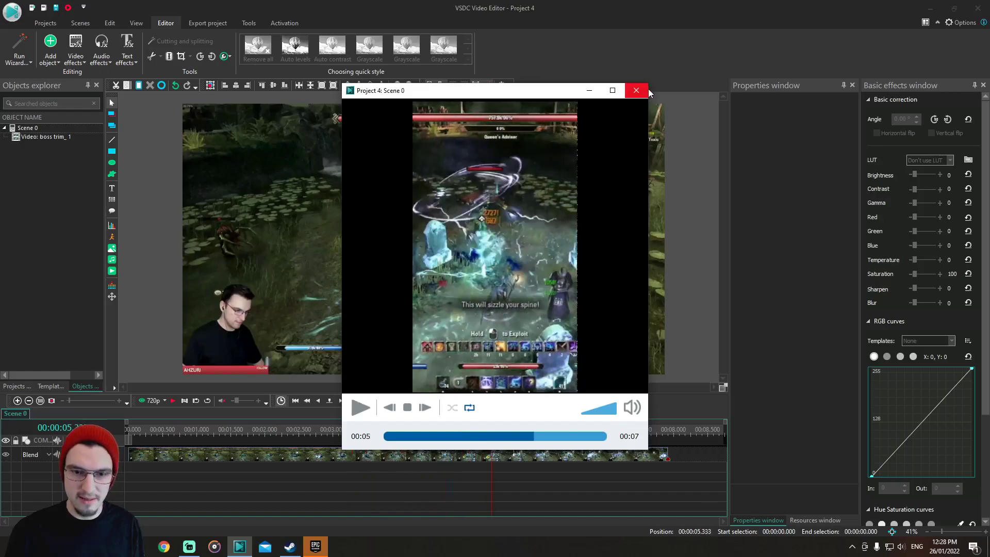
pyautogui.click(636, 91)
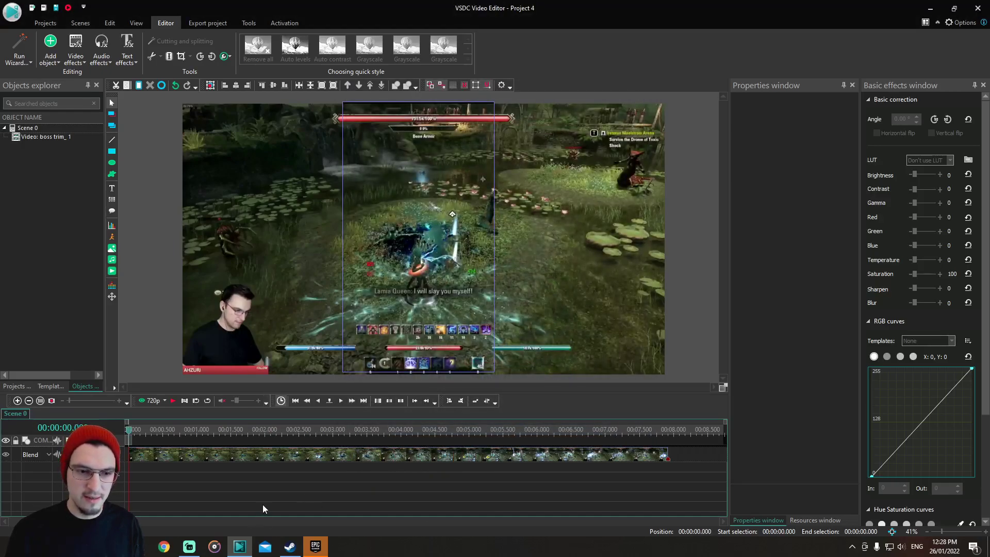
pyautogui.click(273, 455)
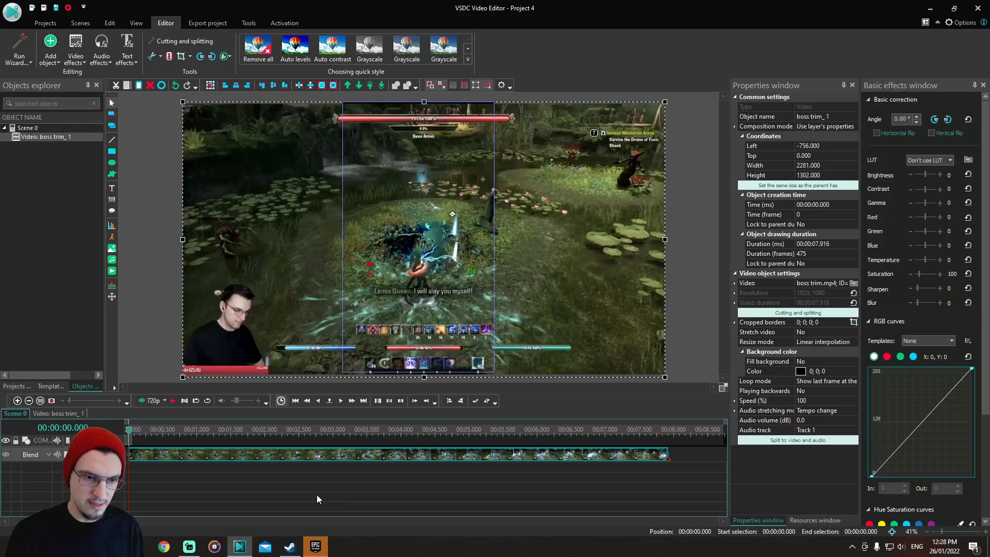
# Paste a duplicate gameplay clip, boss trim_3, onto a new track and select it.
pyautogui.hotkey('ctrl', 'v')
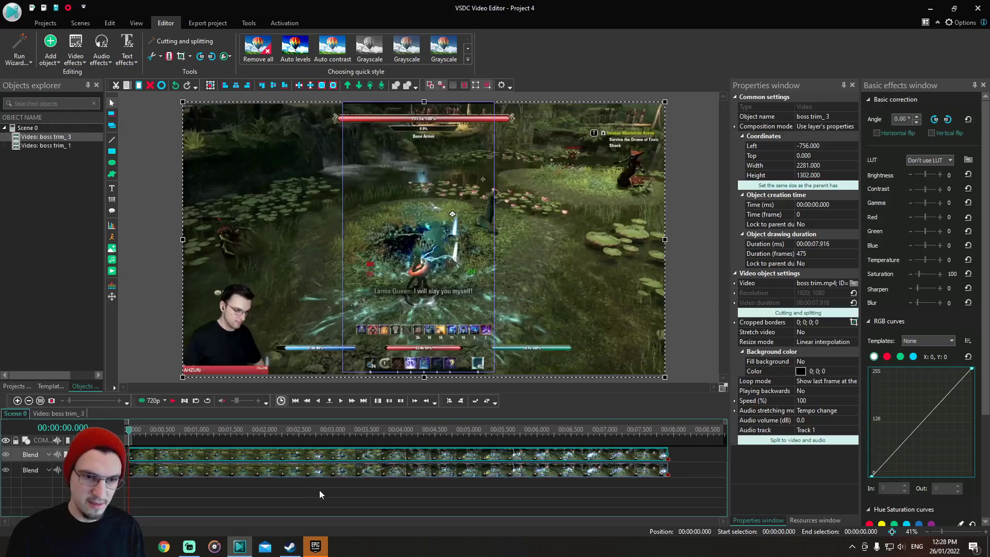
pyautogui.click(319, 490)
pyautogui.click(341, 462)
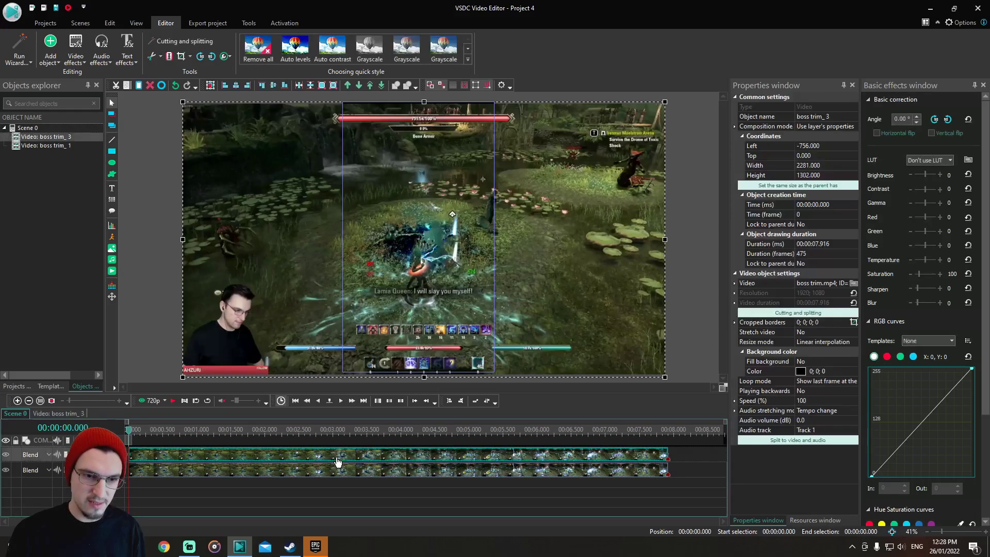
# Custom-crop boss trim_3 to a 339×335 region at 0, 710 around the webcam.
pyautogui.rightClick(340, 461)
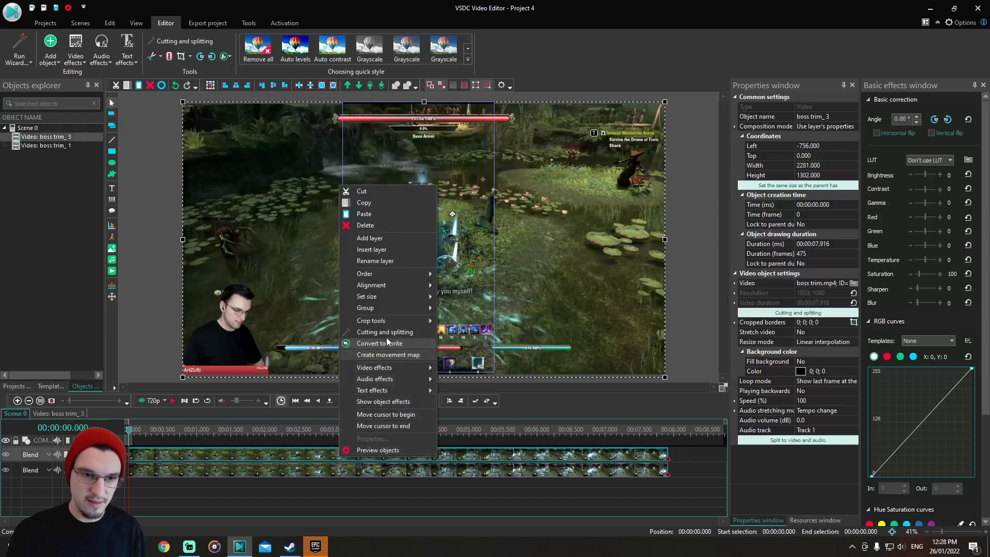
pyautogui.moveTo(379, 321)
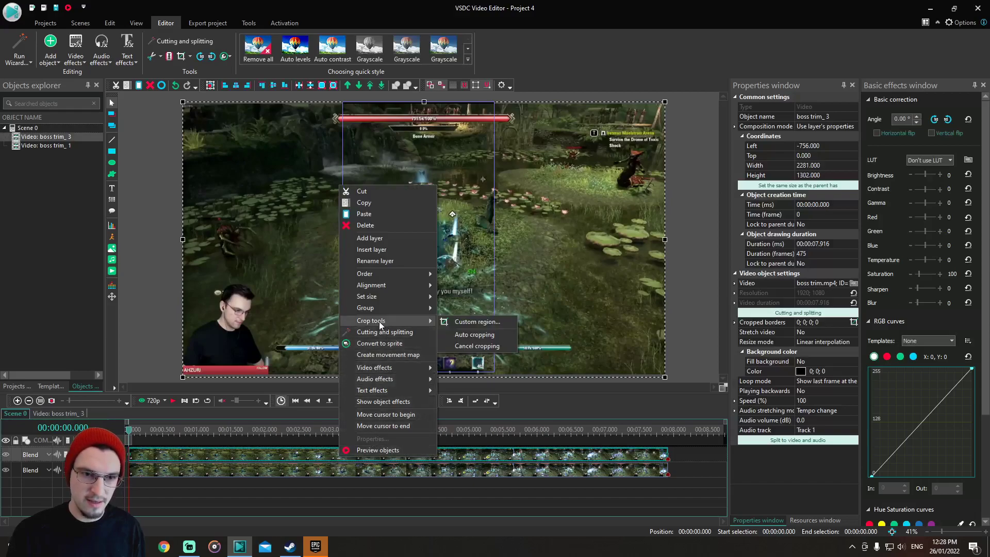
pyautogui.click(477, 322)
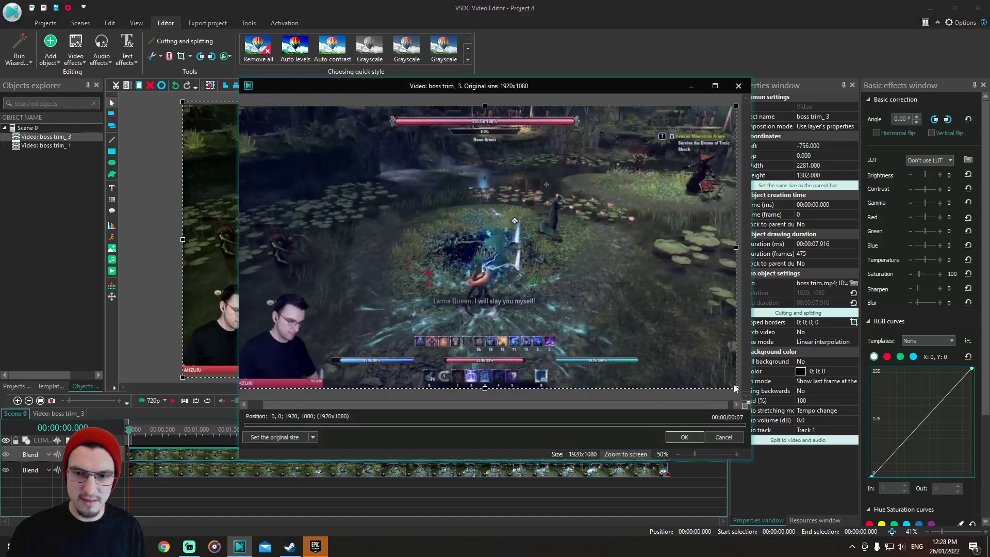
pyautogui.moveTo(734, 387); pyautogui.dragTo(322, 379)
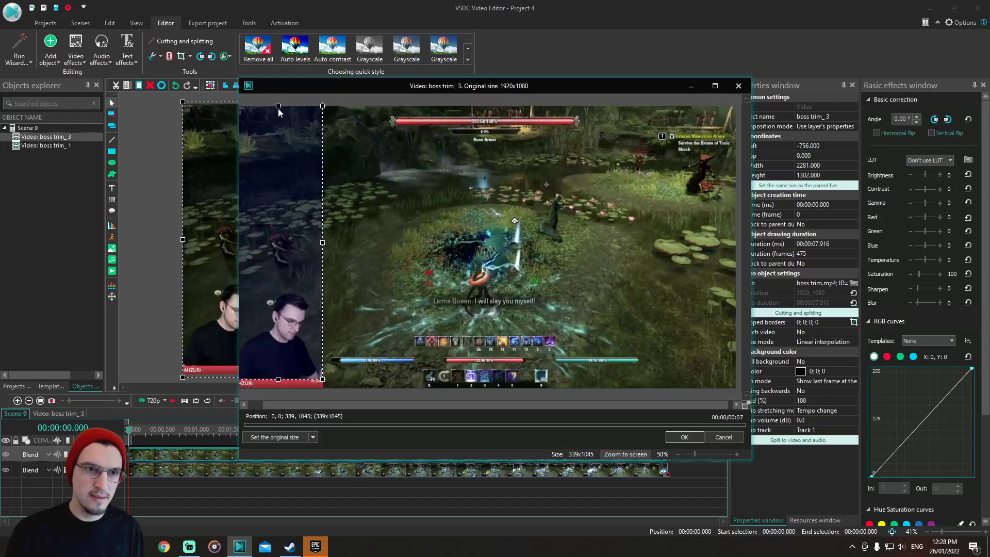
pyautogui.moveTo(277, 113); pyautogui.dragTo(266, 291)
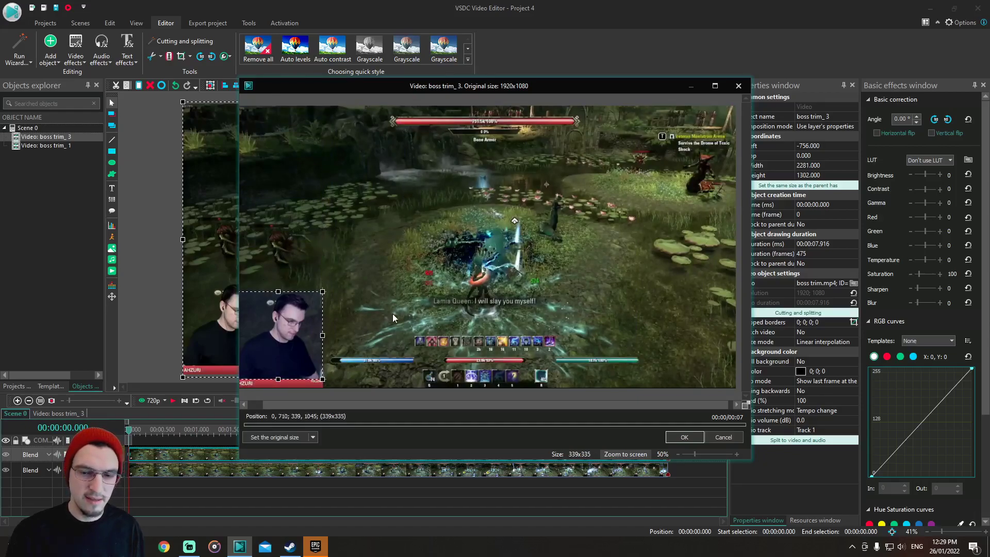
# Apply the webcam crop, shrink it to 295×288, and place it at the frame bottom over the skill bar.
pyautogui.click(695, 438)
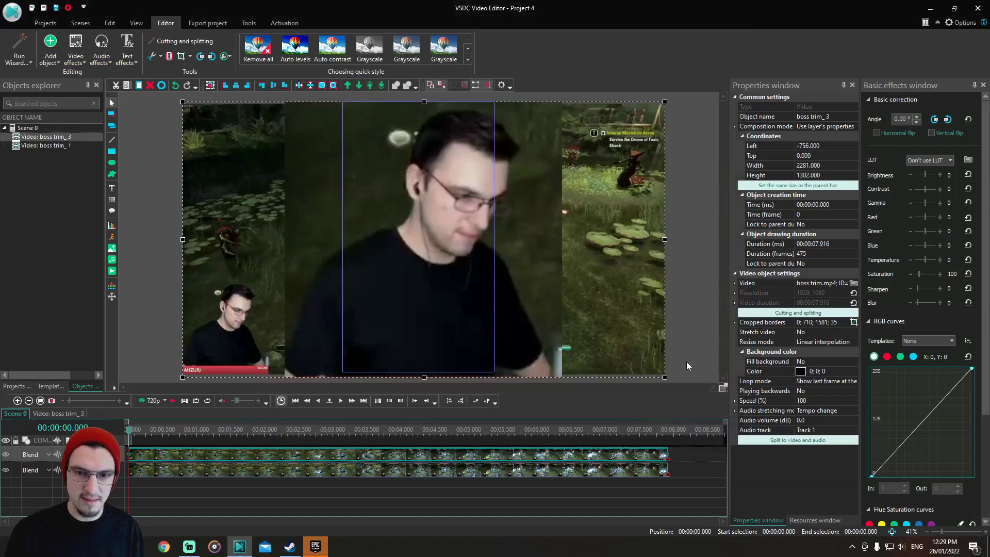
pyautogui.moveTo(663, 377); pyautogui.dragTo(246, 162)
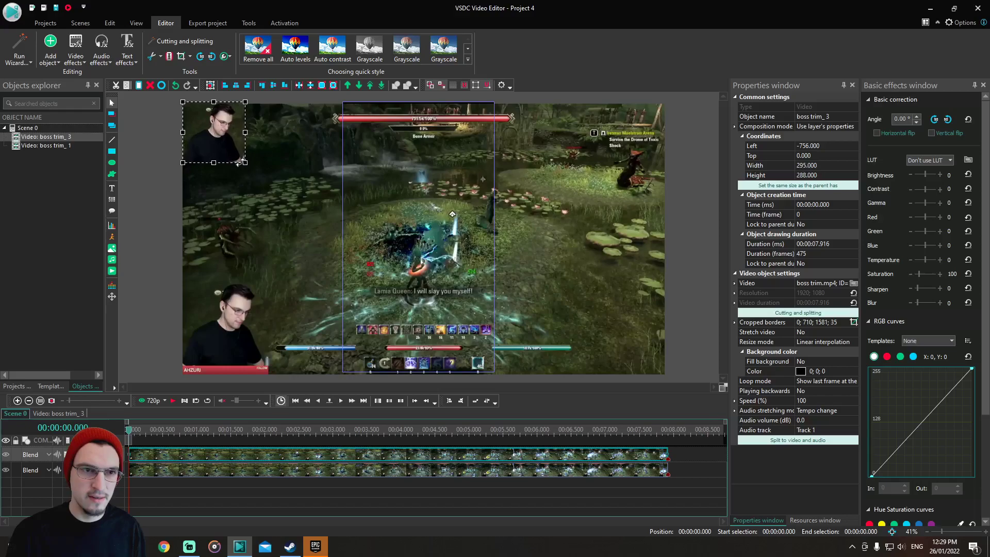
pyautogui.moveTo(215, 125); pyautogui.dragTo(422, 125)
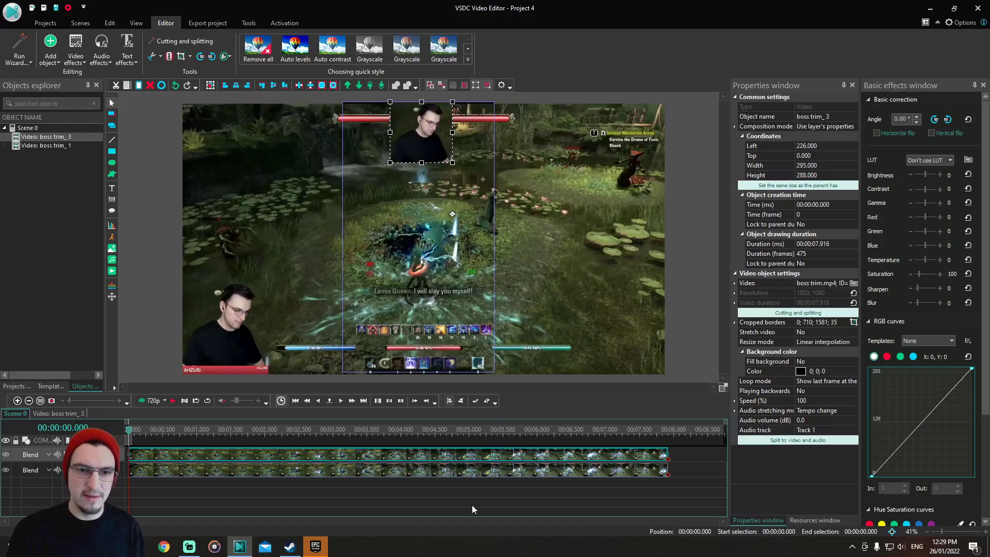
pyautogui.moveTo(421, 136); pyautogui.dragTo(418, 345)
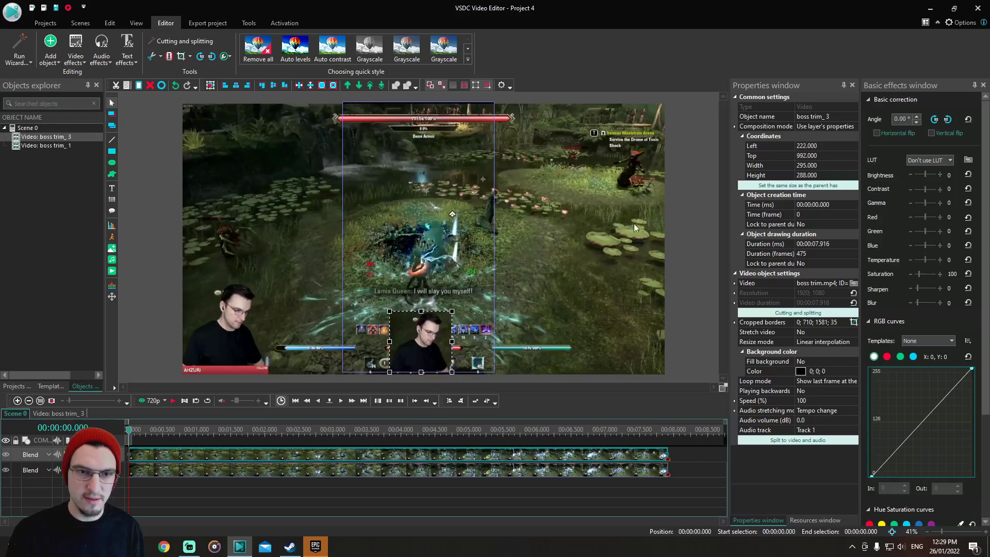
pyautogui.click(341, 401)
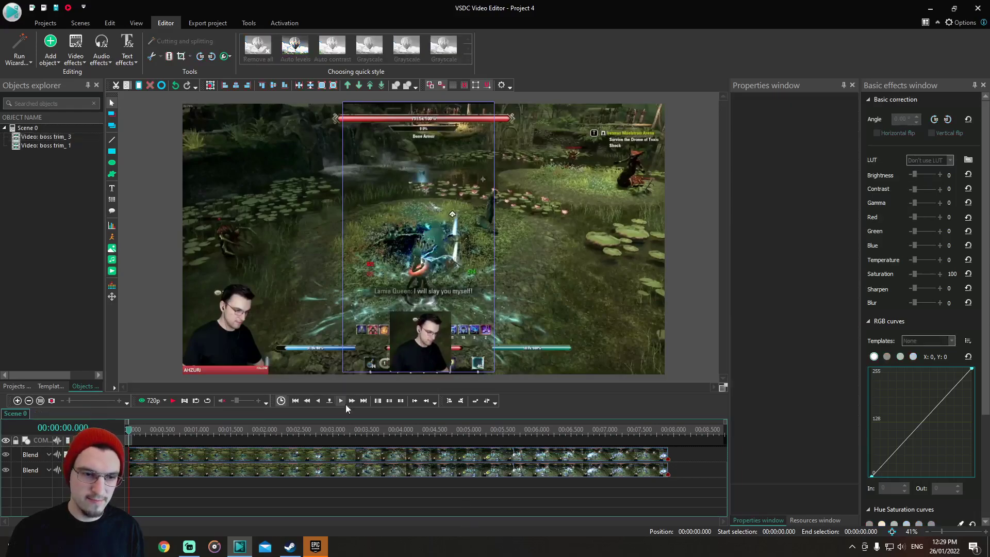
# Preview the video, then set MP4 export with H.264, leaving the output name Project 7.mp4 unchanged.
pyautogui.click(153, 401)
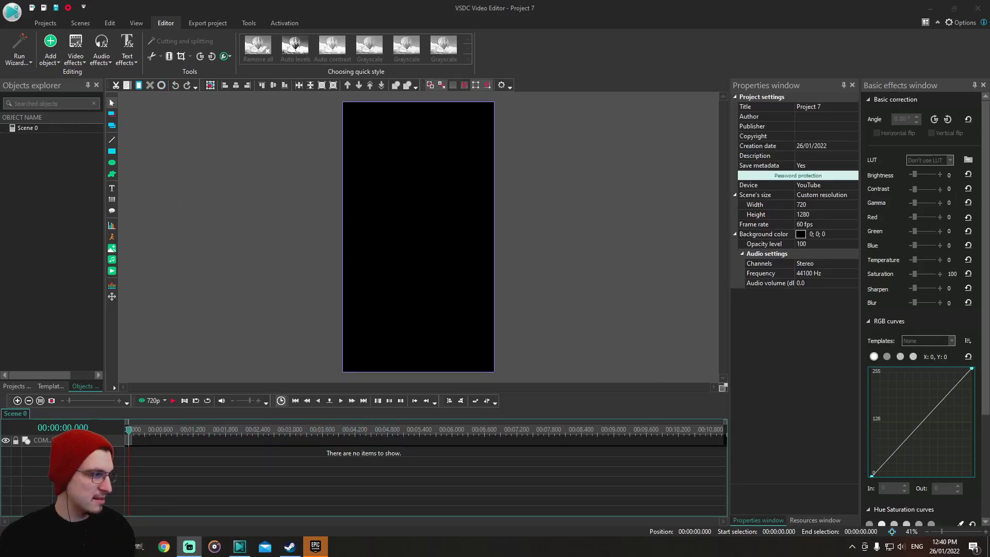
pyautogui.click(252, 255)
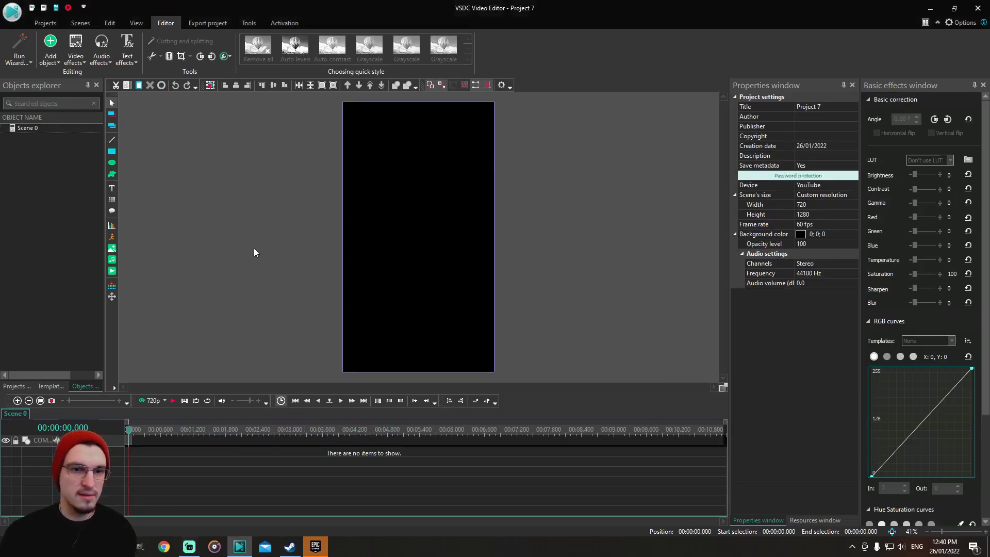
pyautogui.click(209, 25)
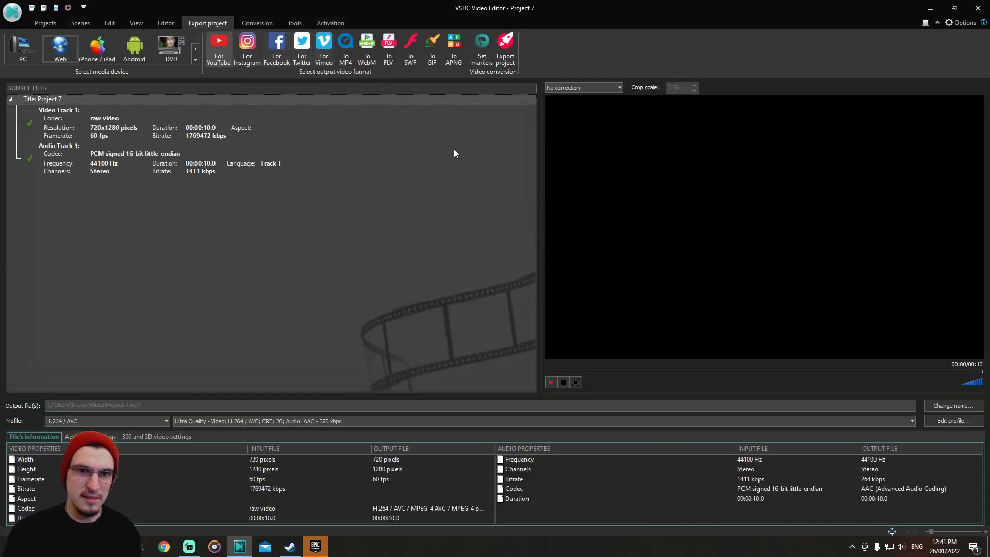
pyautogui.click(346, 59)
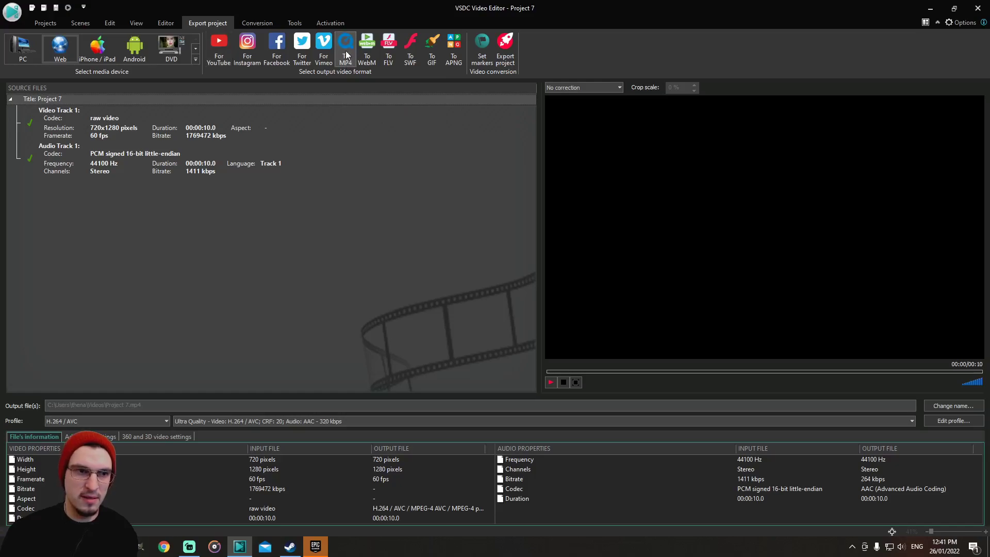
pyautogui.click(961, 409)
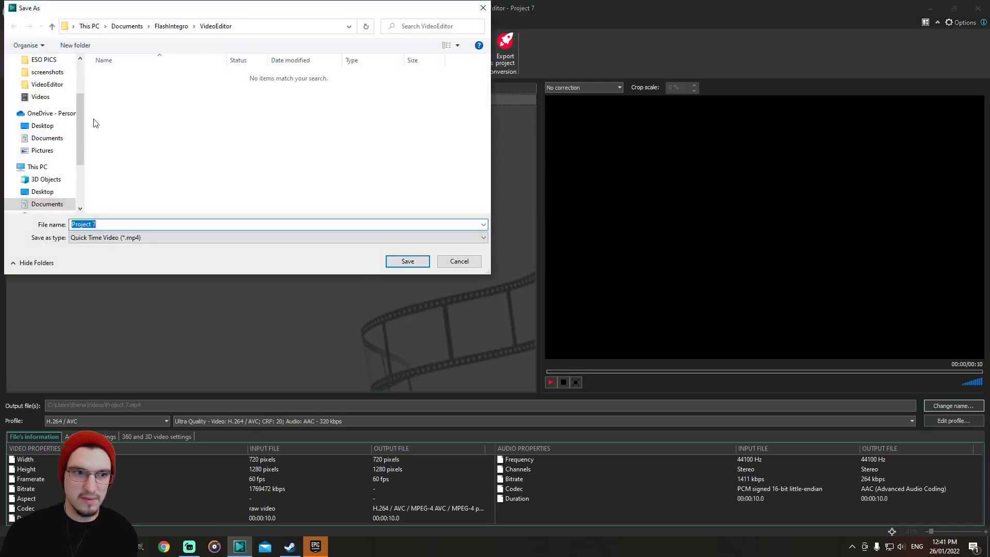
pyautogui.scroll(-1, 41, 191)
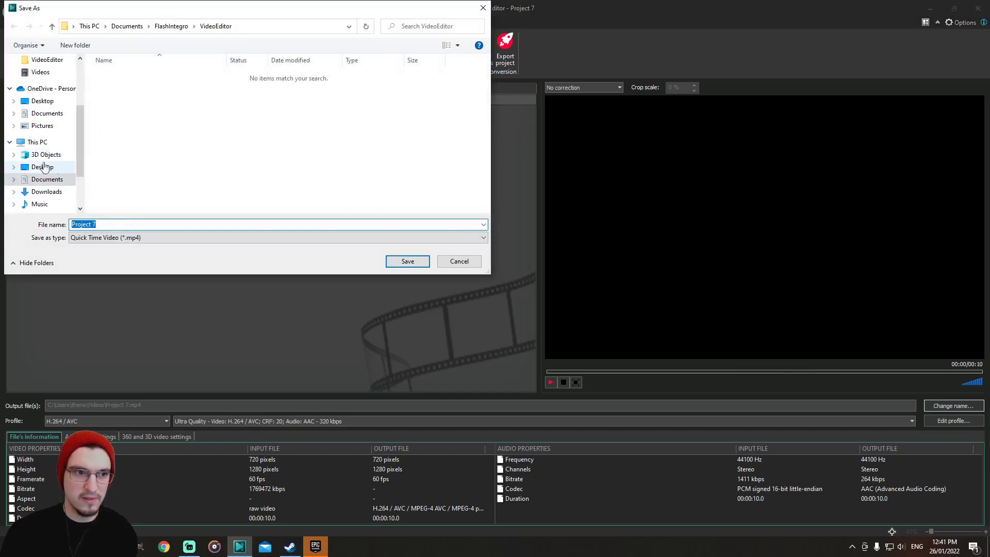
pyautogui.click(458, 262)
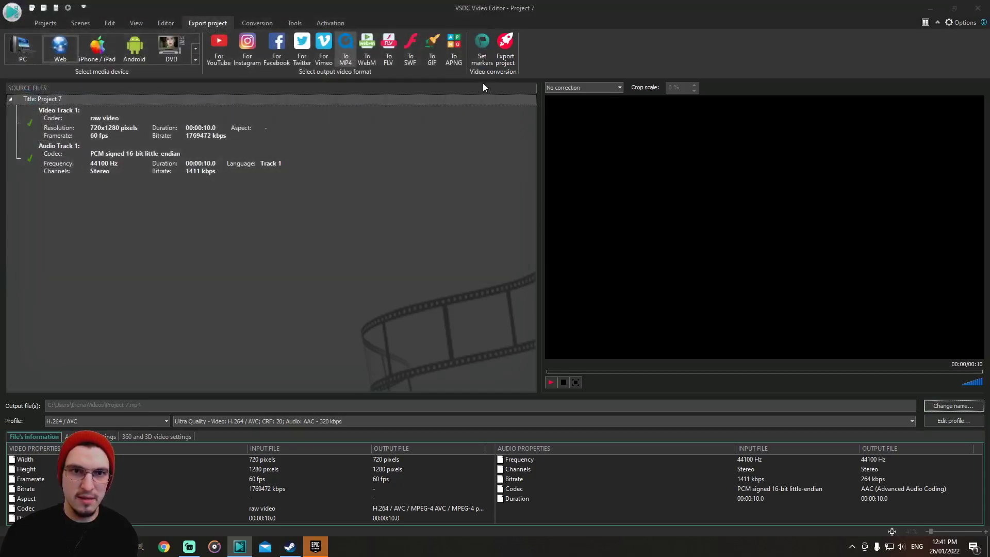
# Export Project 7 to MP4 without premium features, with live preview off during conversion.
pyautogui.click(507, 57)
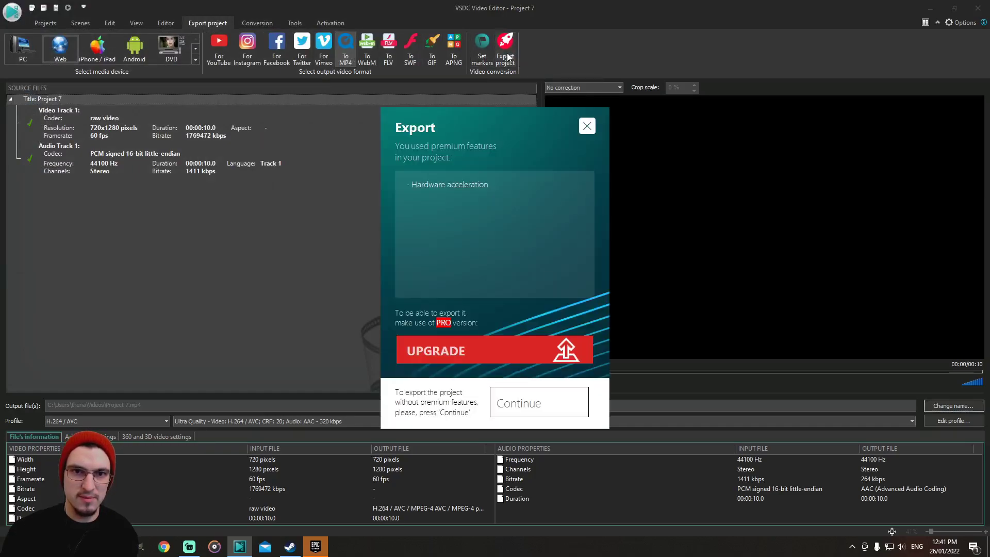
pyautogui.click(576, 404)
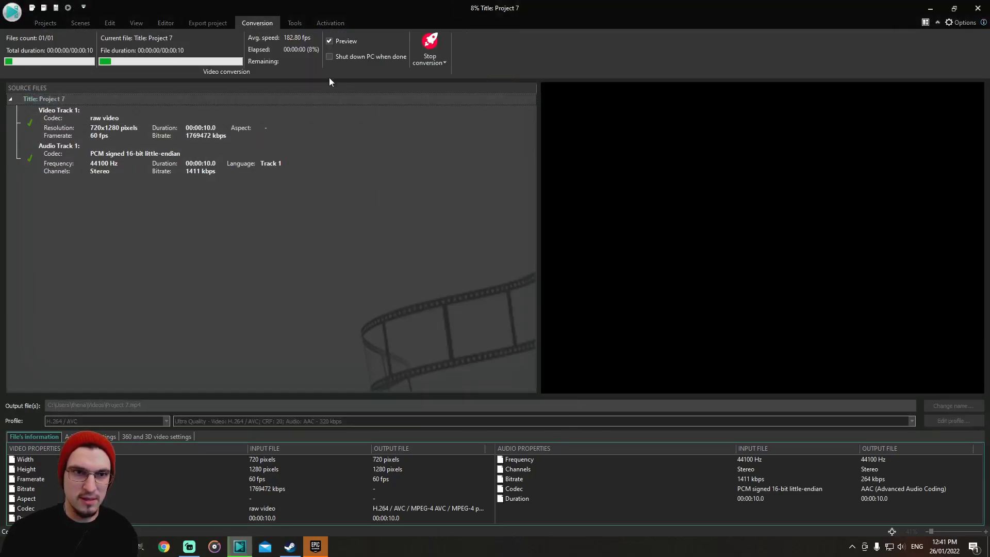
pyautogui.click(330, 41)
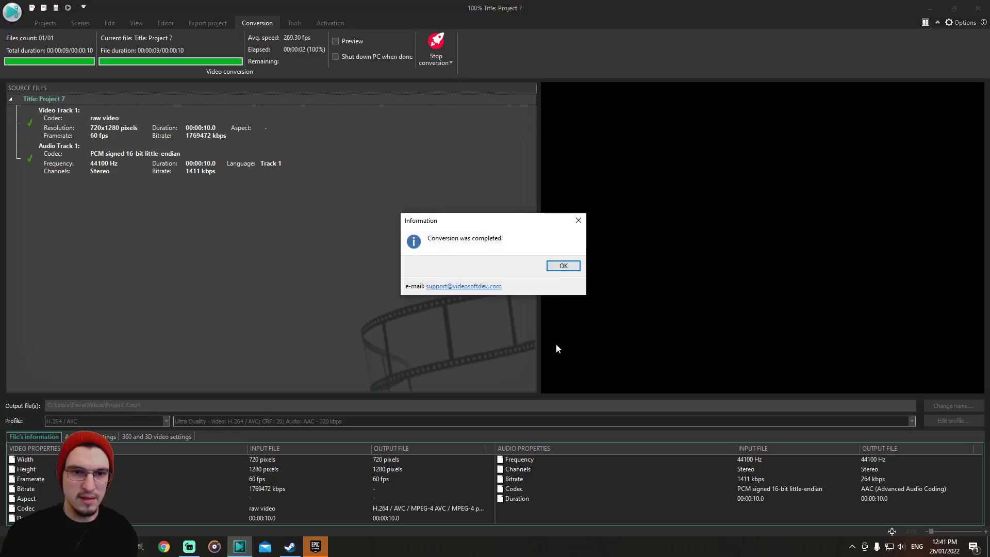